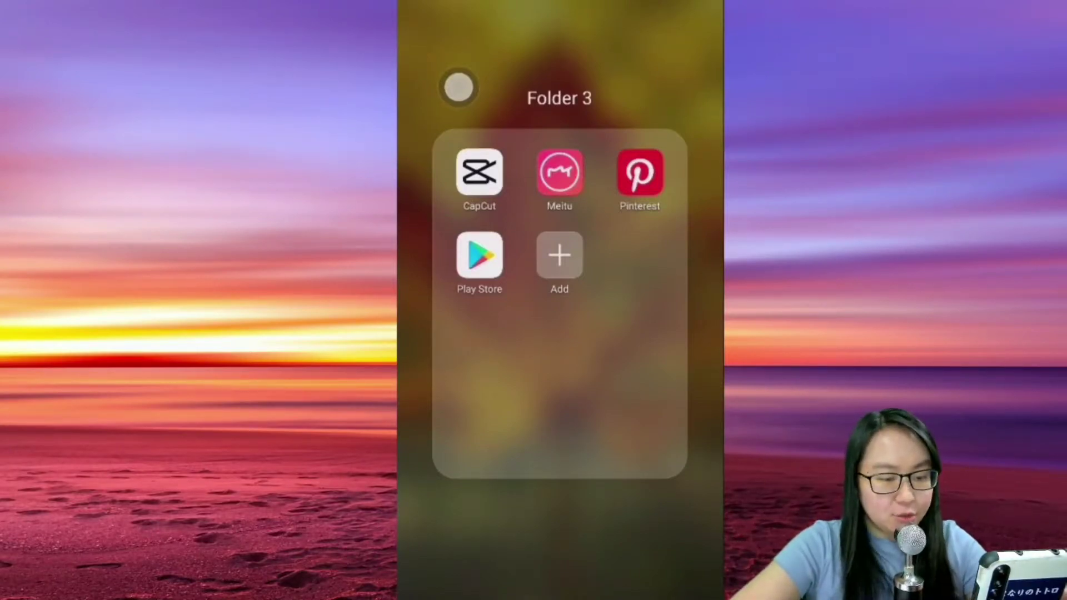
click(480, 254)
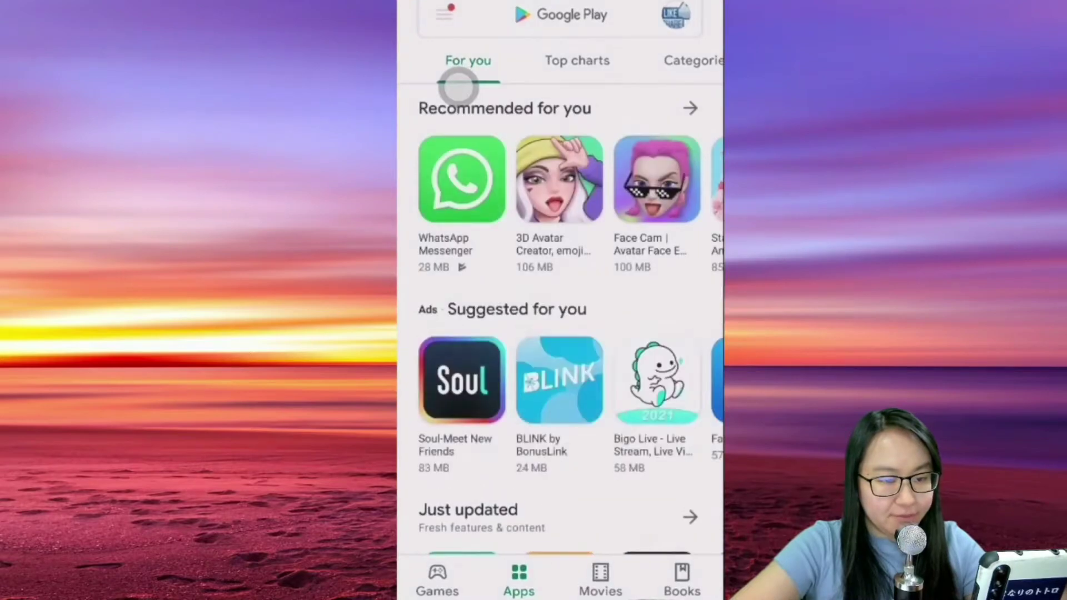
click(457, 87)
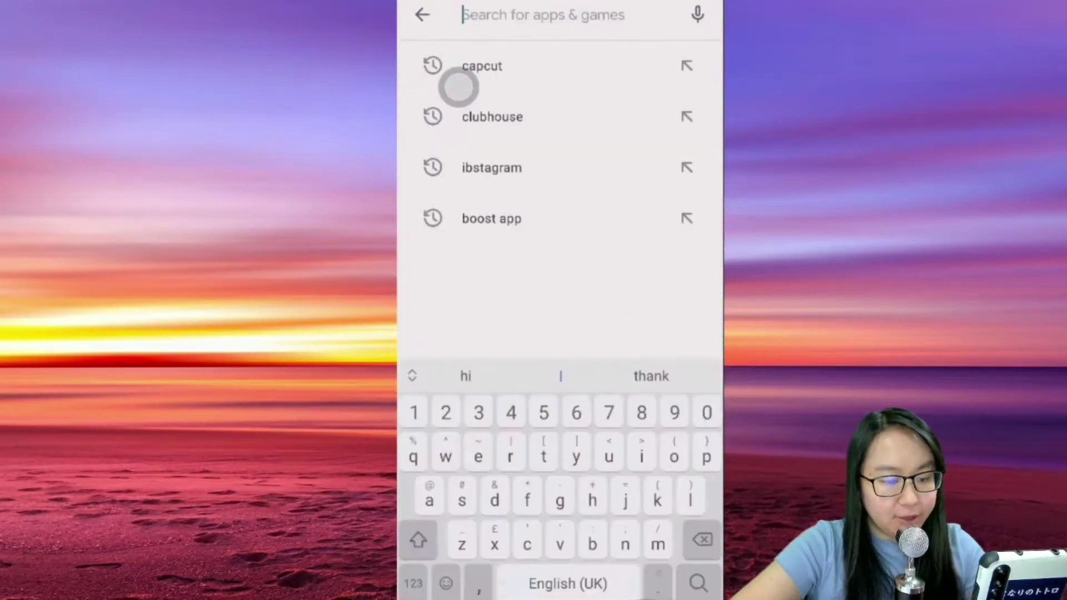
text(capcut)
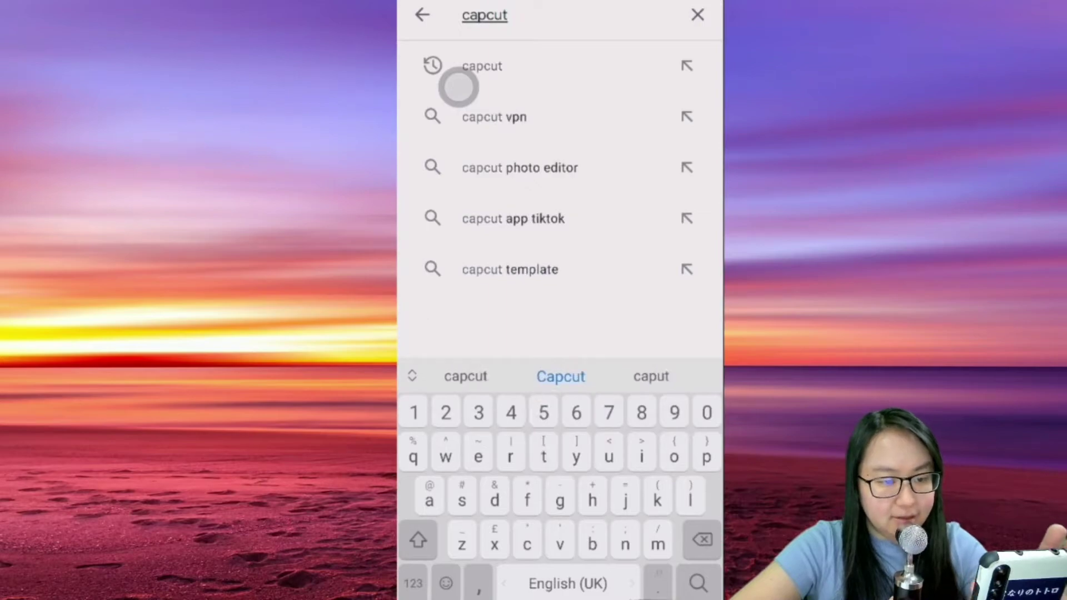
click(457, 87)
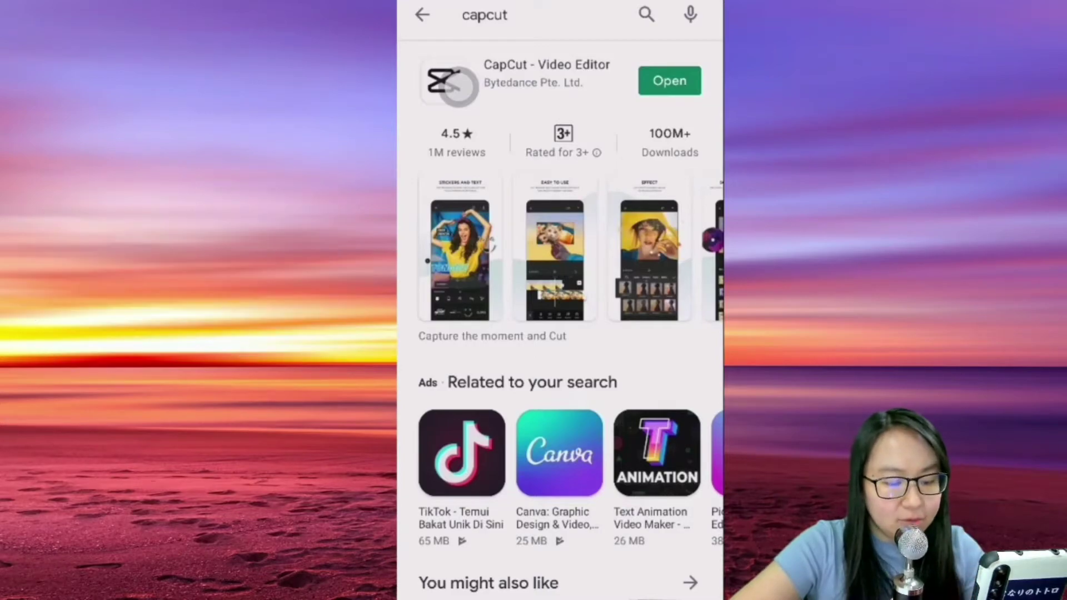
right_click(458, 86)
right_click(458, 85)
click(559, 383)
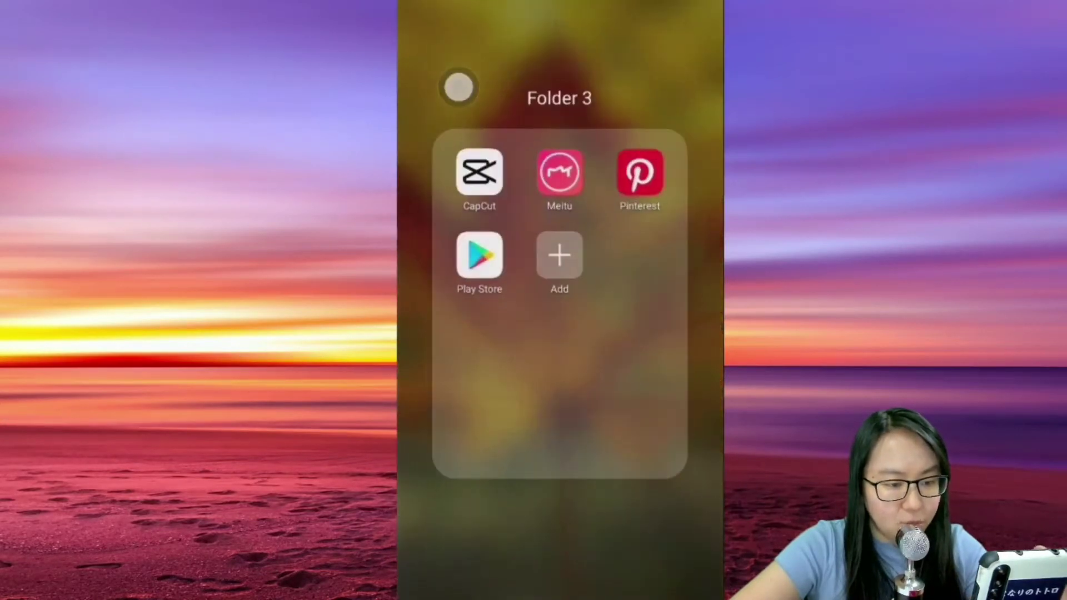
Step: Launch CapCut and start a new project to reach the device video picker
click(519, 166)
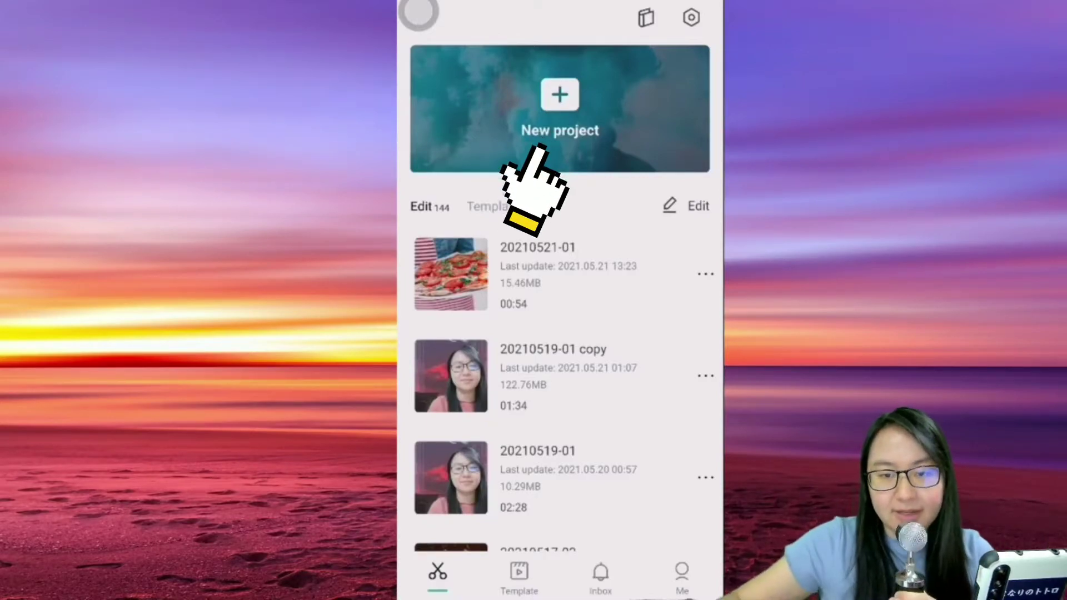
click(572, 114)
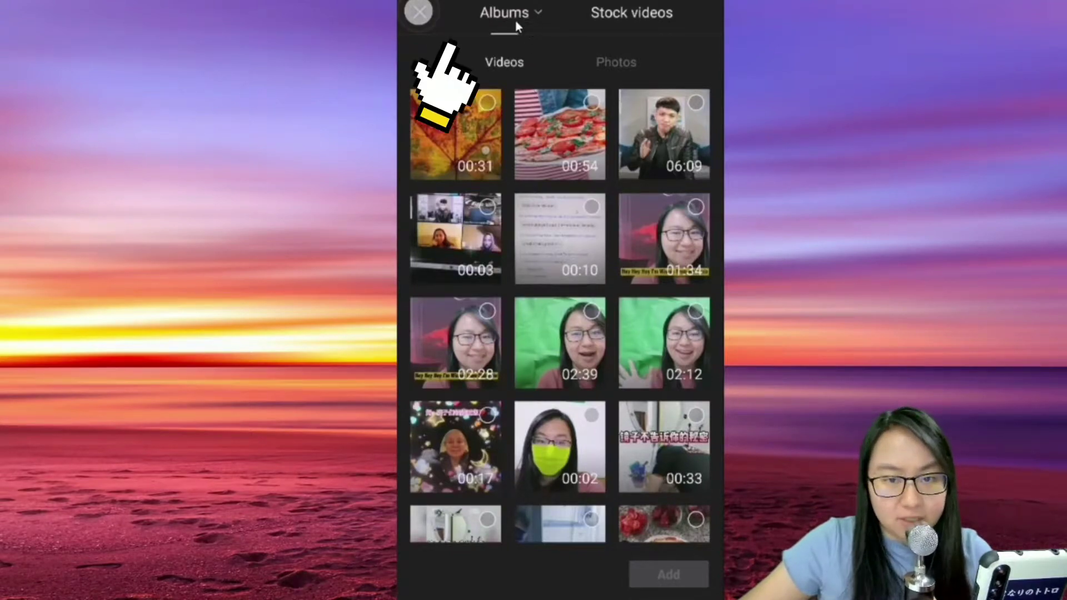
Step: From the pizza album, add two pizza videos and two pizza photos (Add 4)
click(494, 17)
scroll(494, 17, down, 2)
scroll(494, 17, down, 2)
scroll(494, 16, up, 2)
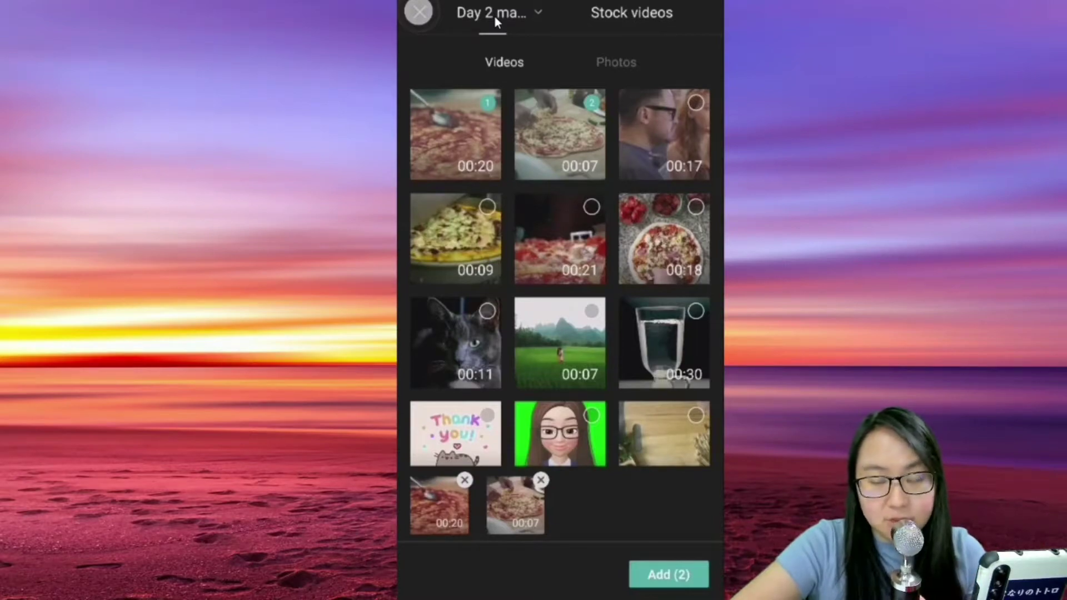
click(620, 61)
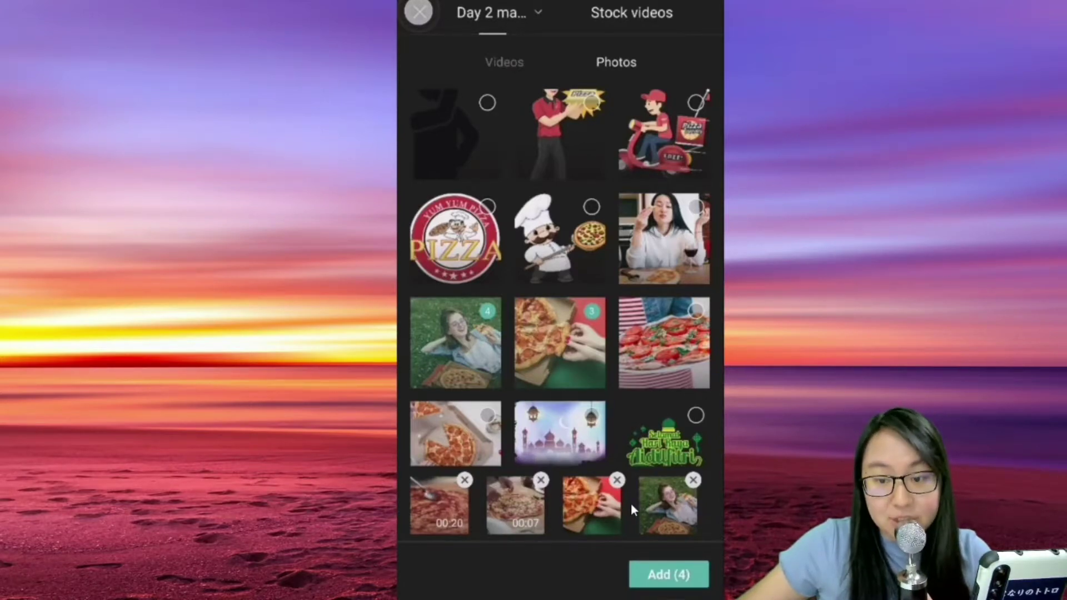
click(683, 581)
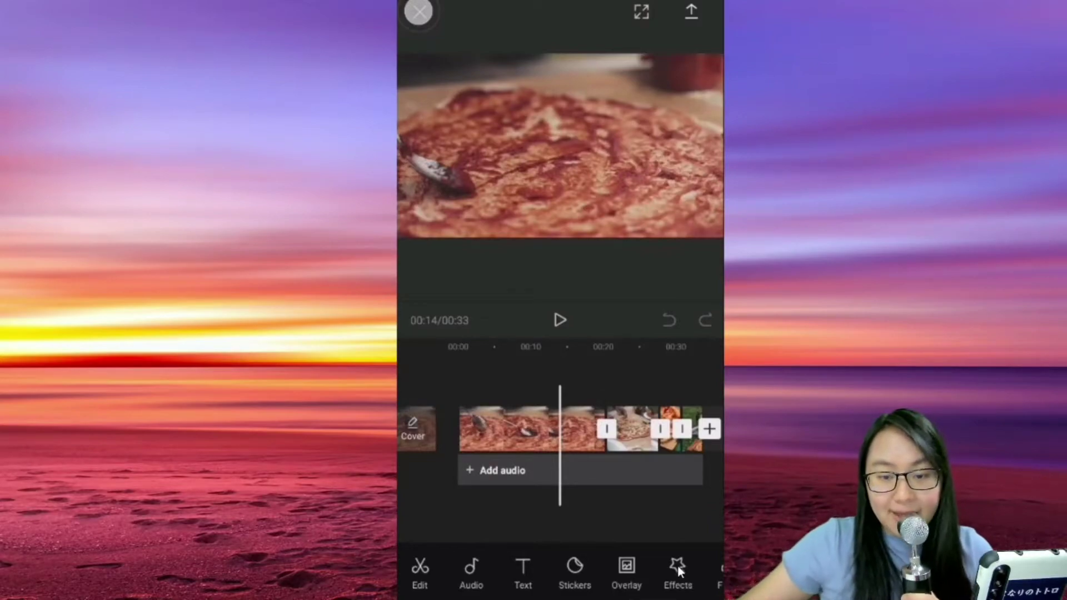
click(559, 319)
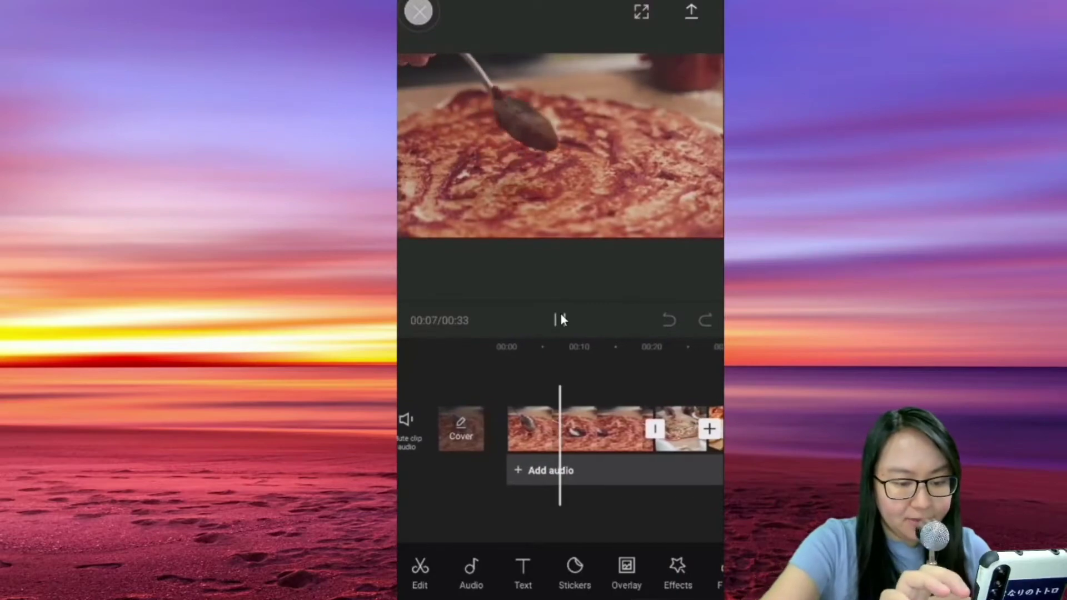
click(561, 319)
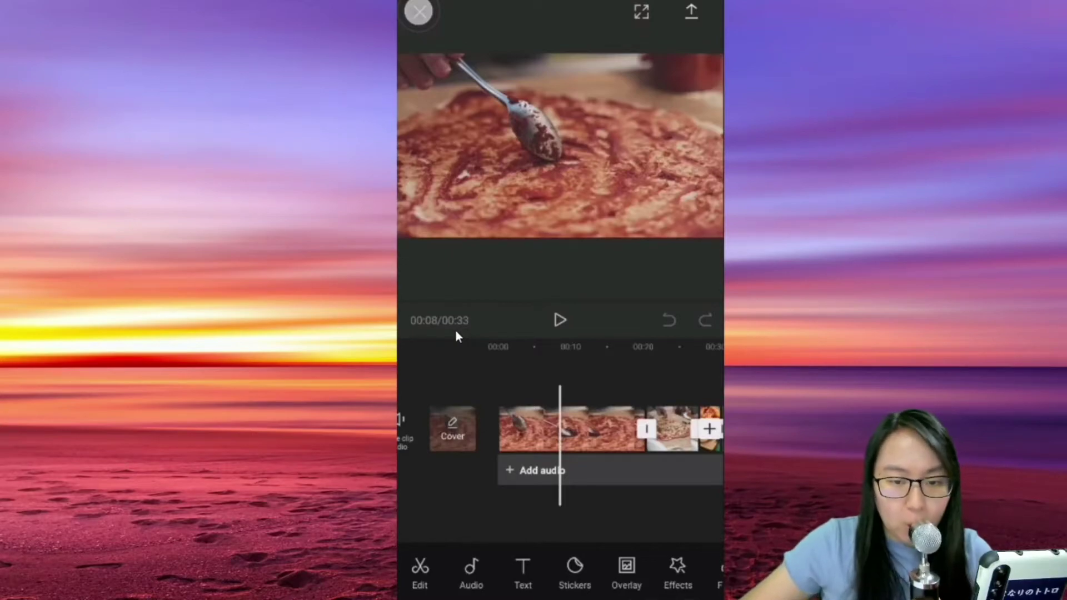
drag(541, 503, 561, 504)
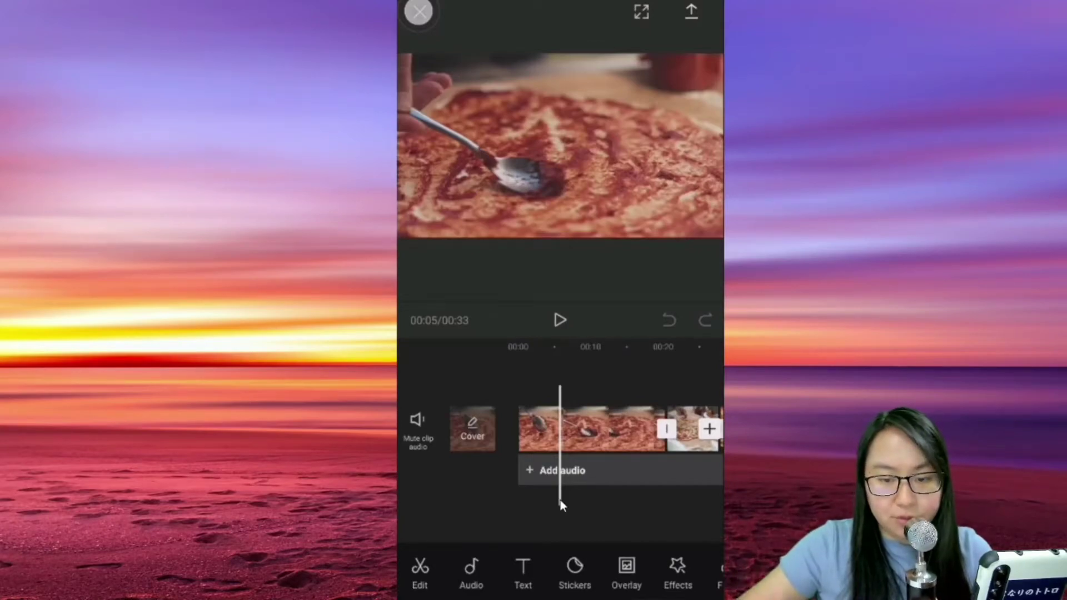
Step: Split the first pizza clip at 00:13 and select the 6.6-second piece after the cut
click(611, 428)
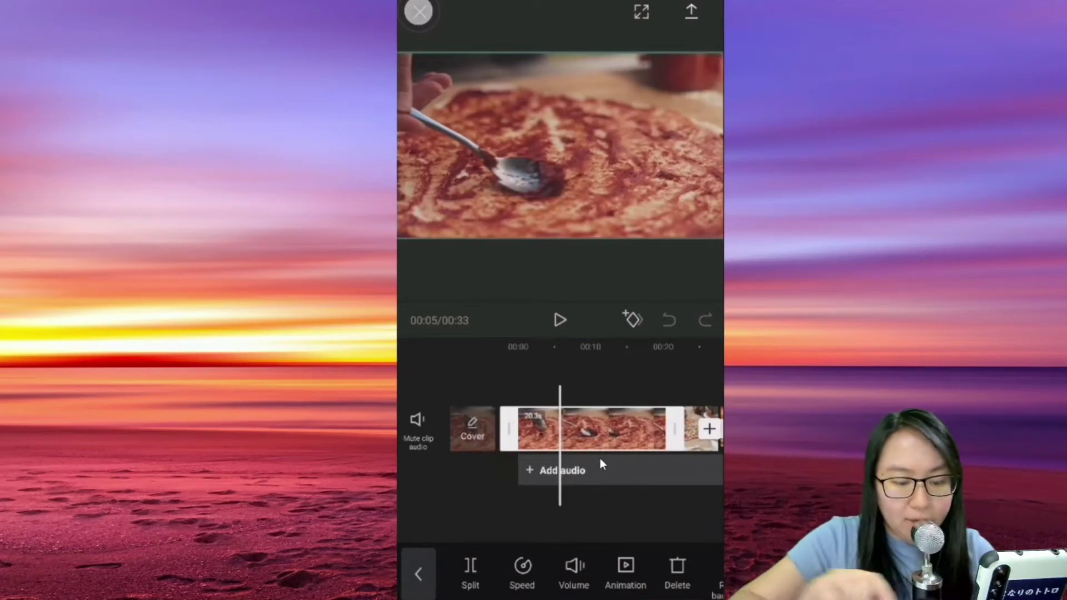
scroll(599, 458, right, 5)
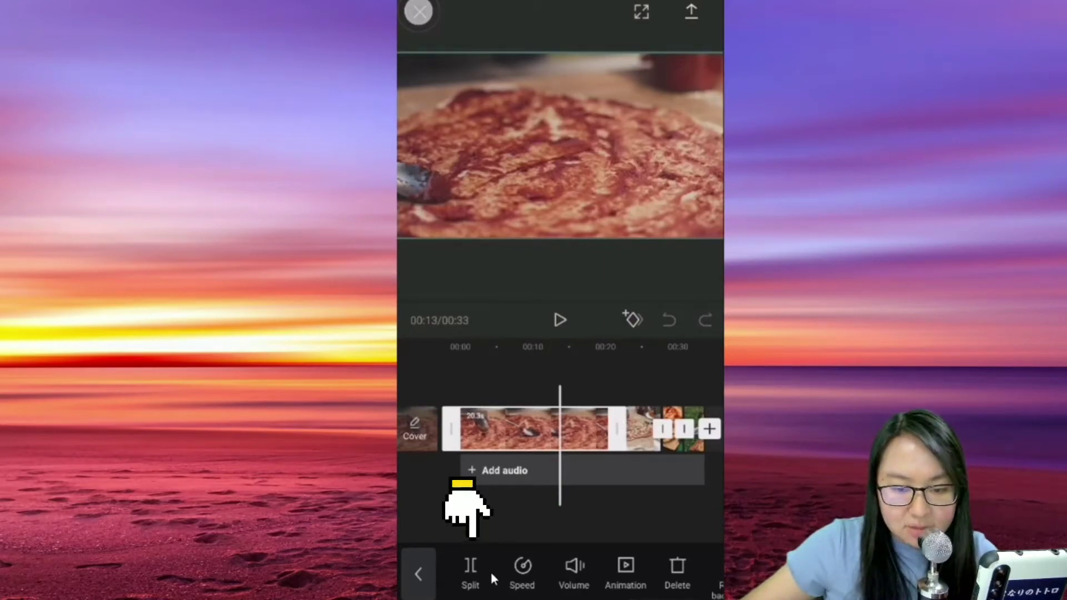
click(458, 573)
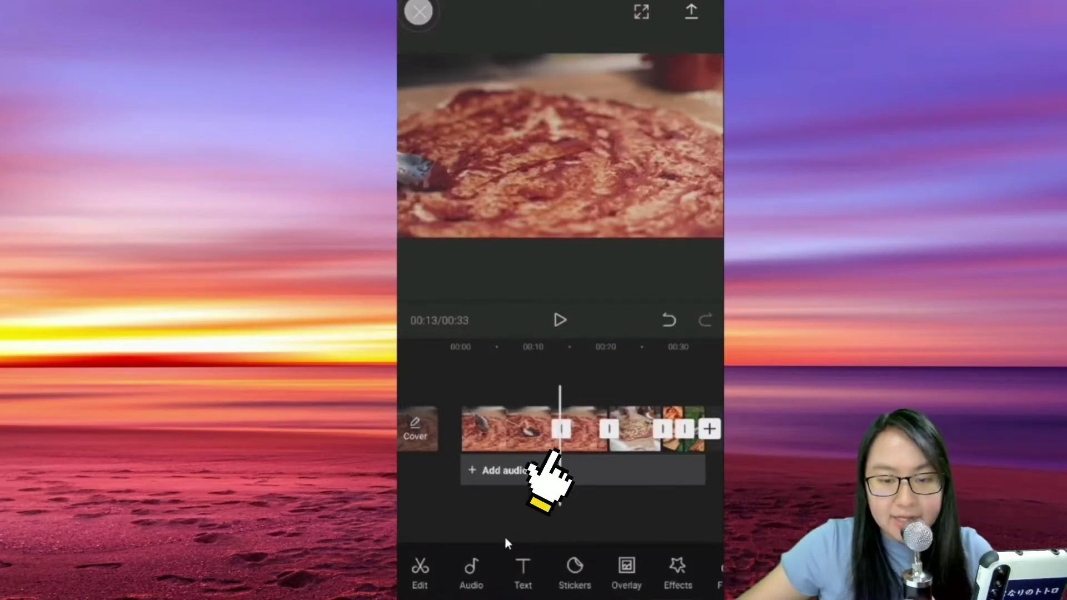
click(584, 444)
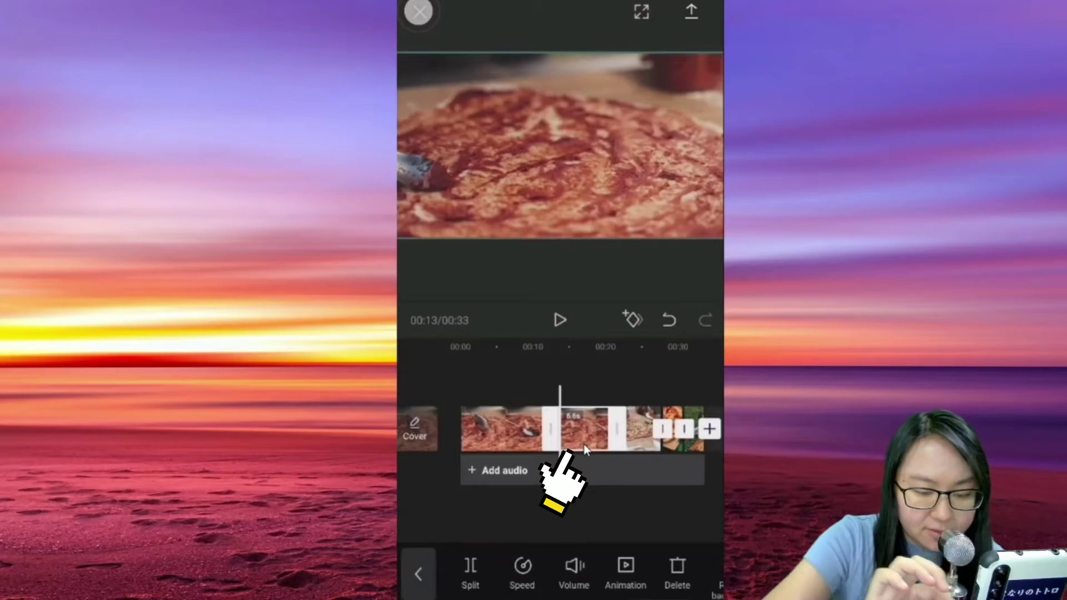
Step: Delete the 6.6-second piece, then undo both the deletion and the split
click(671, 565)
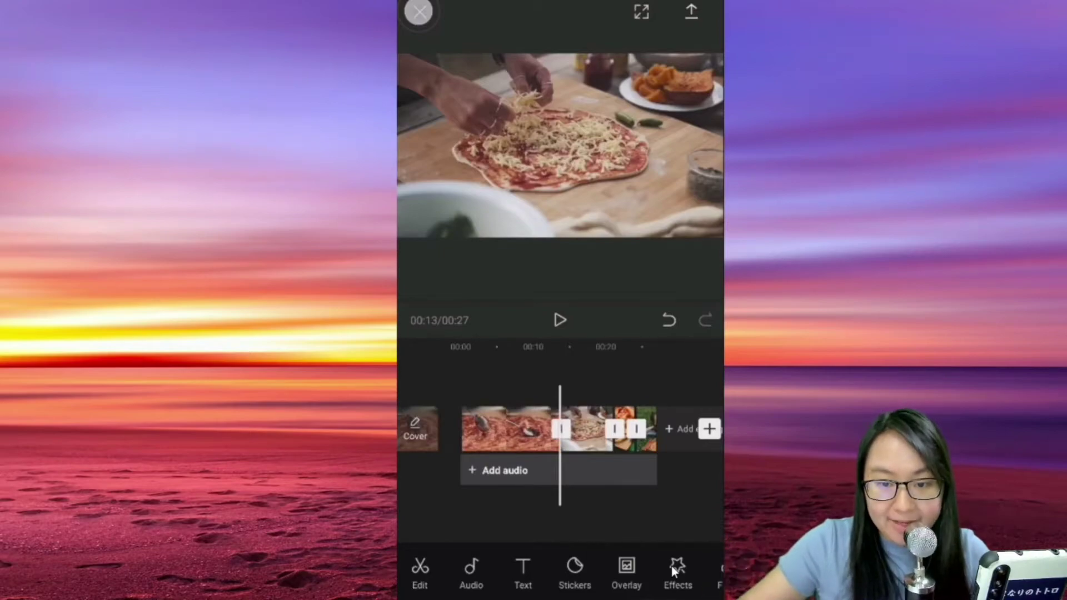
click(668, 322)
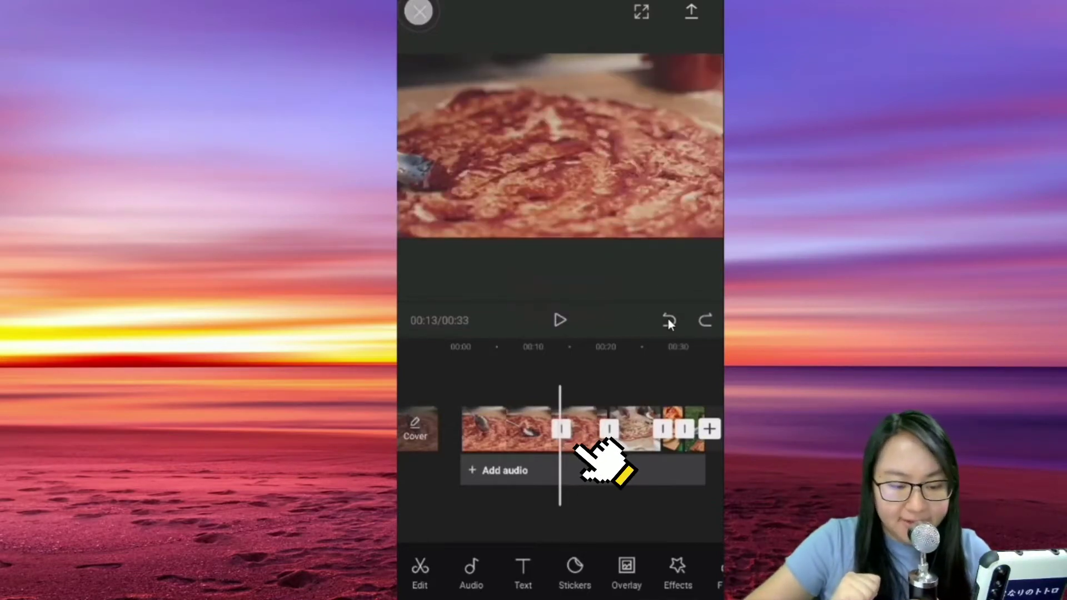
click(668, 321)
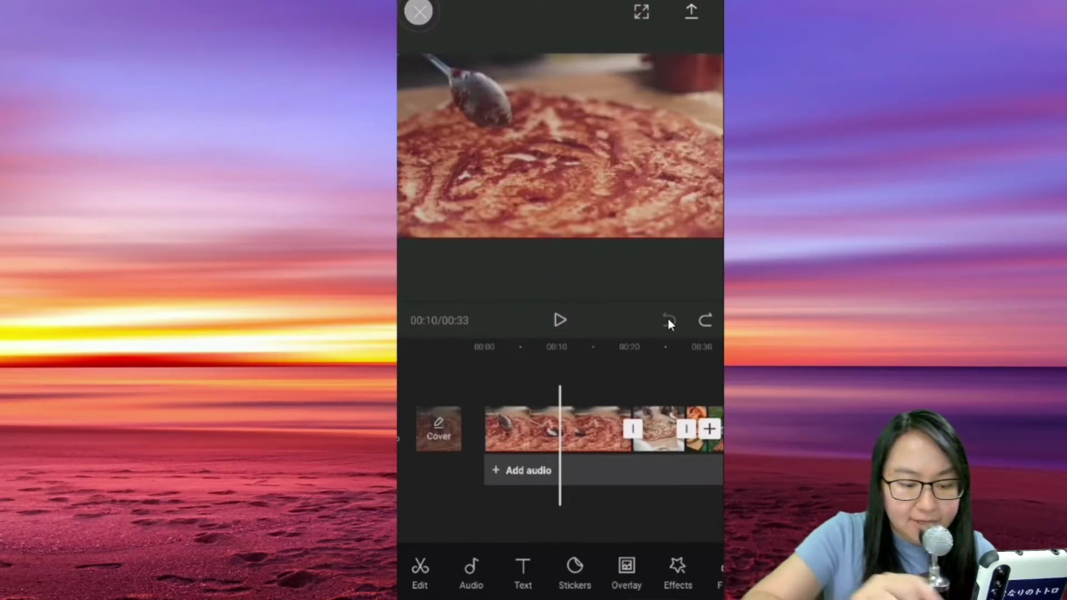
Step: Undo the remaining earlier edit to the sauce-spreading clip
click(667, 319)
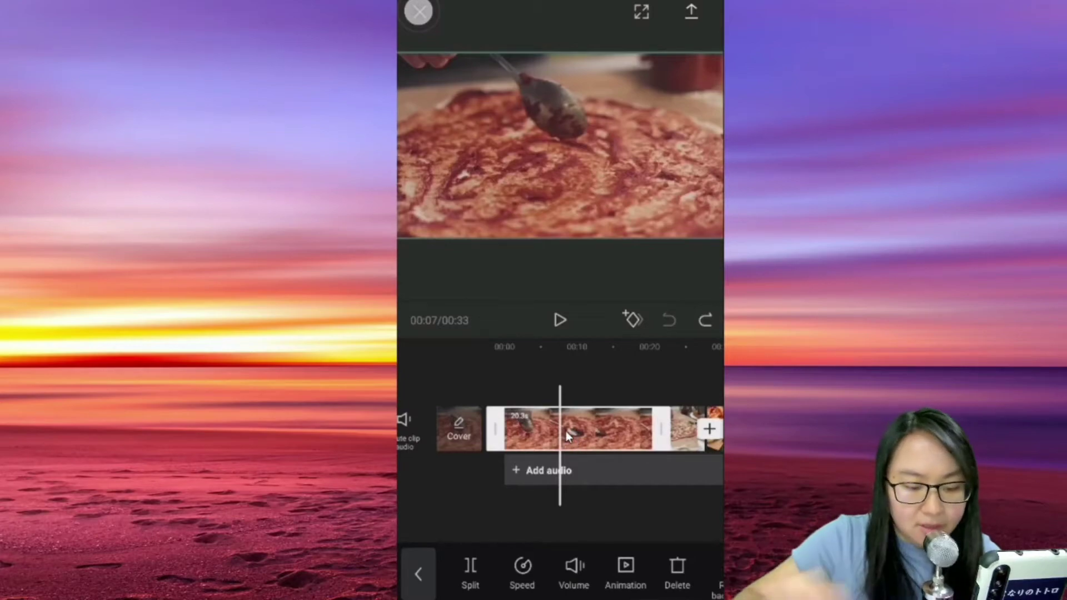
scroll(566, 431, up, 1)
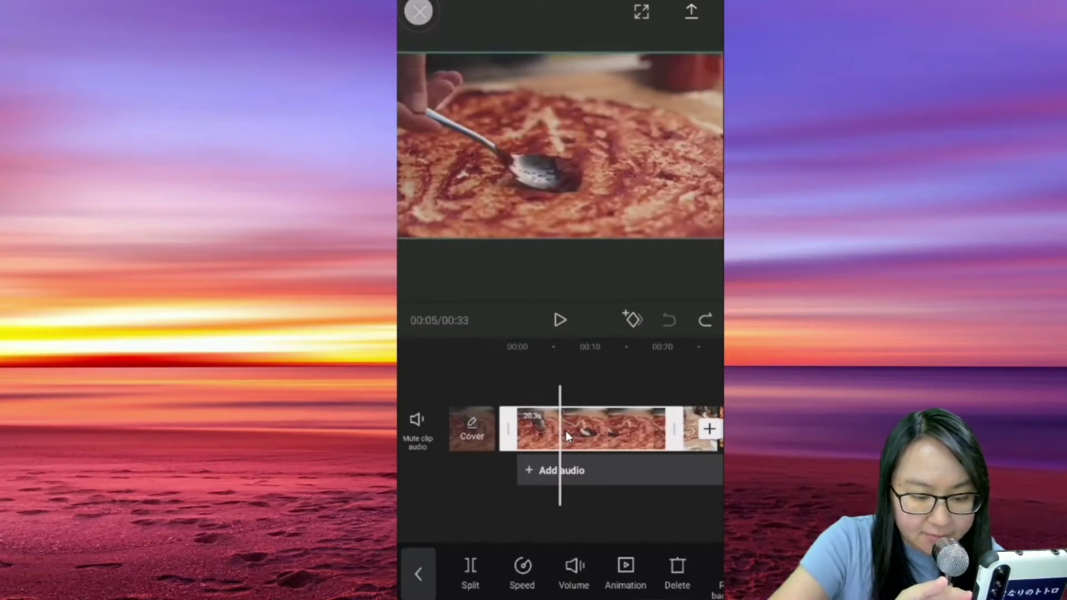
scroll(566, 430, down, 1)
scroll(566, 431, up, 1)
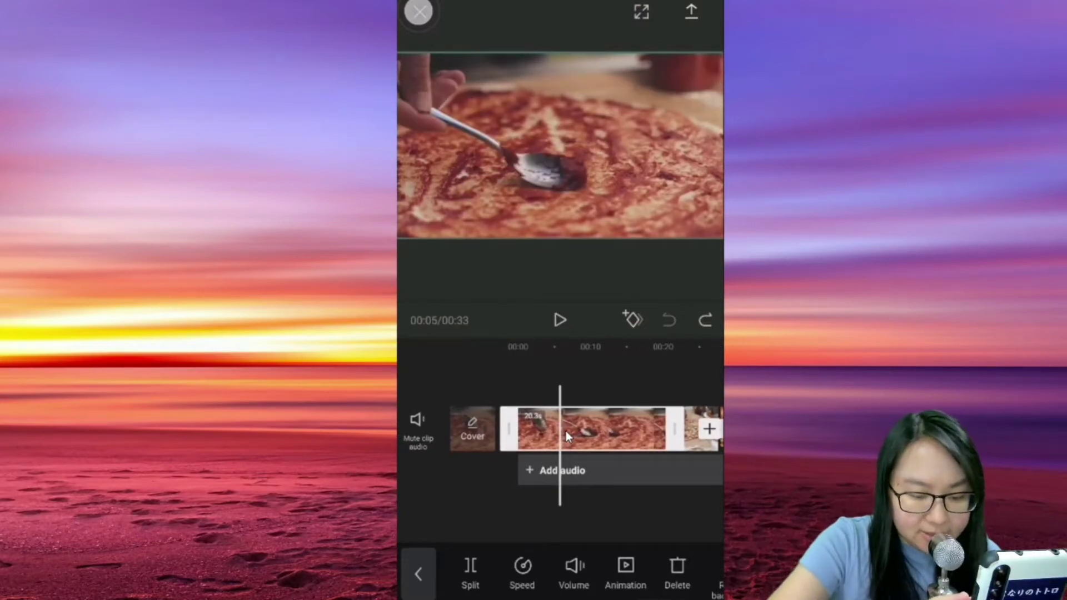
Step: Locate the sauce-spreading footage on the timeline and select the piece to remove
click(566, 431)
scroll(566, 431, down, 2)
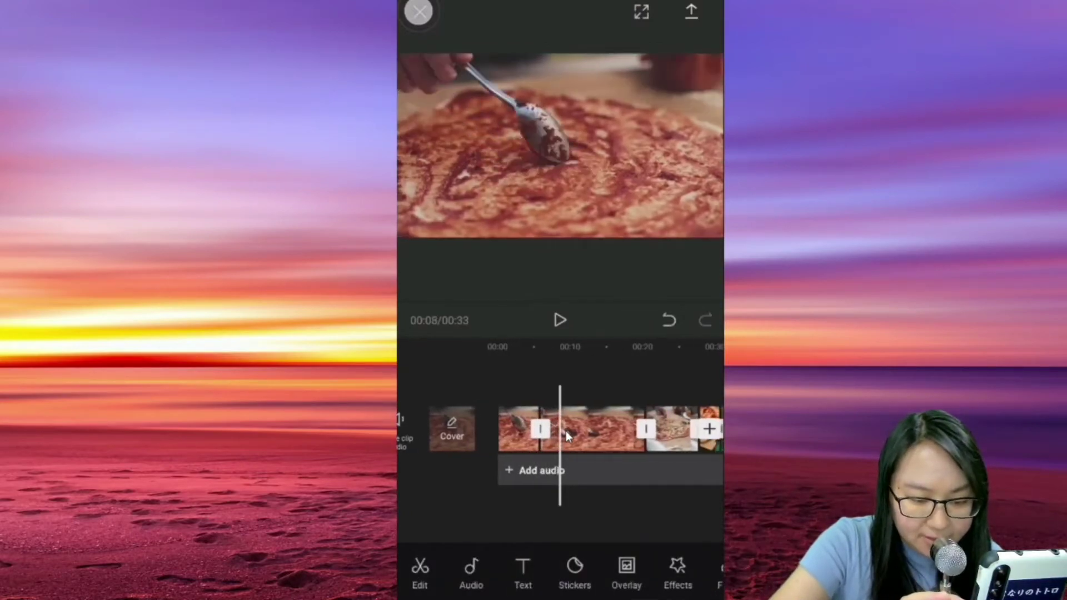
scroll(566, 431, down, 2)
scroll(566, 431, down, 1)
click(566, 432)
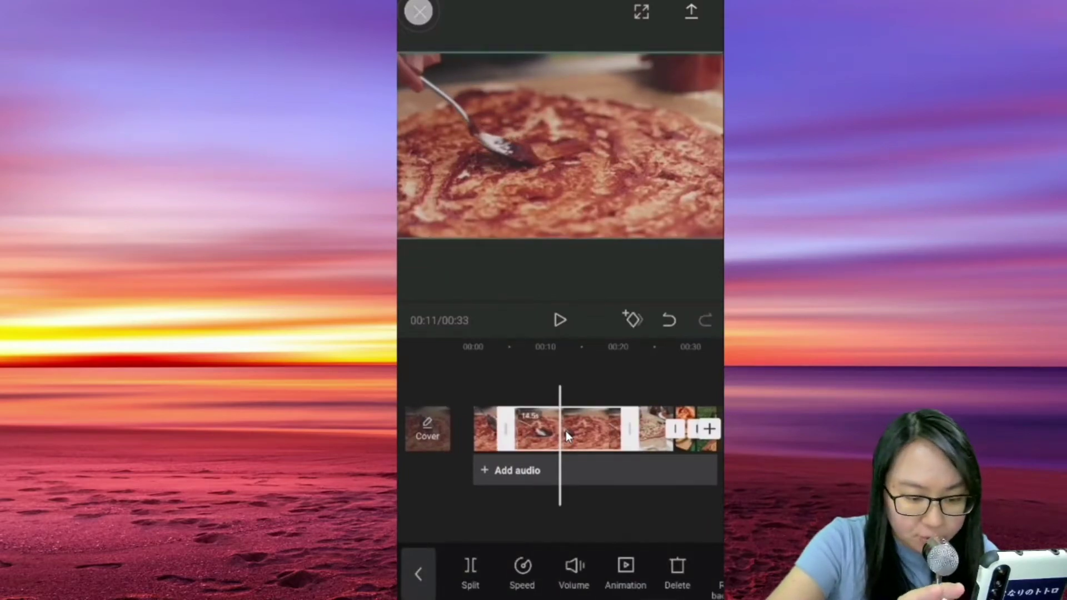
click(566, 431)
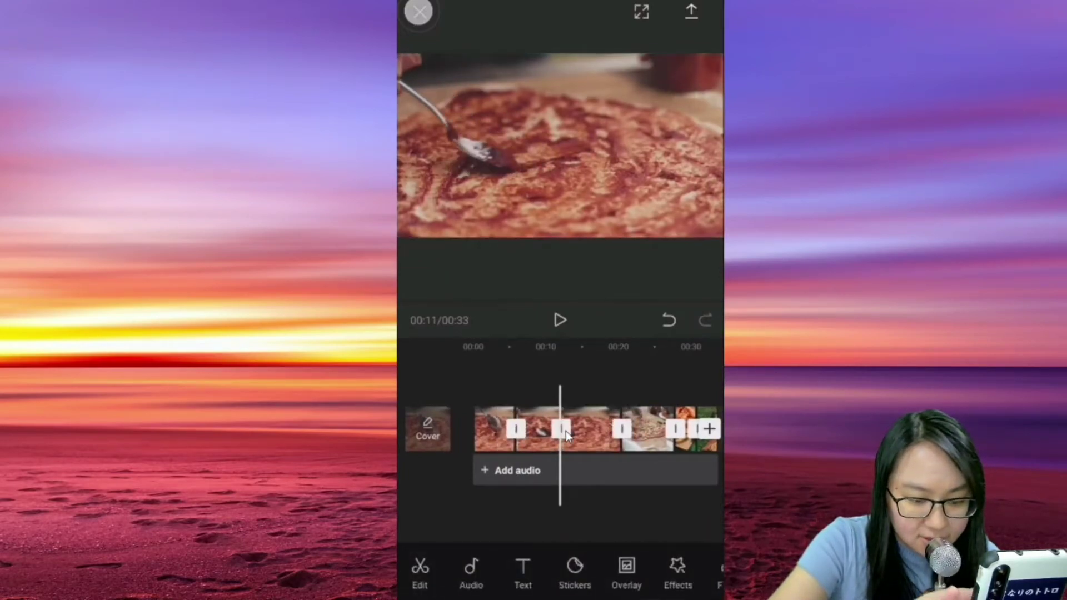
scroll(566, 431, up, 2)
scroll(566, 431, up, 2)
click(565, 431)
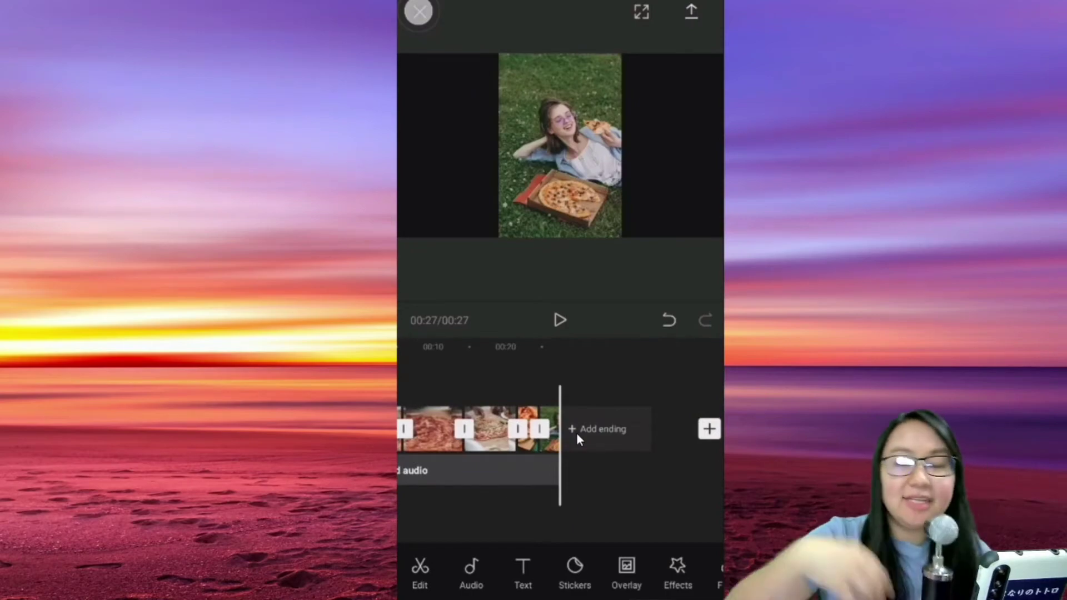
Step: Append a pizza photo and a 21-second pizza clip via the timeline's + button
click(704, 433)
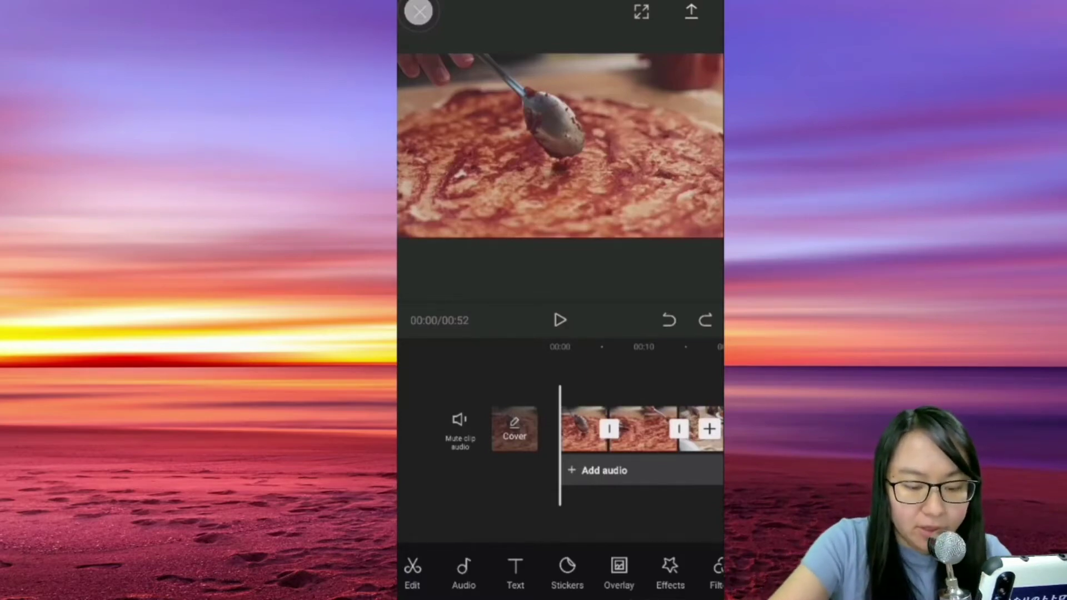
Step: Drag the second pizza clip one position earlier, then deselect it
scroll(628, 428, right, 2)
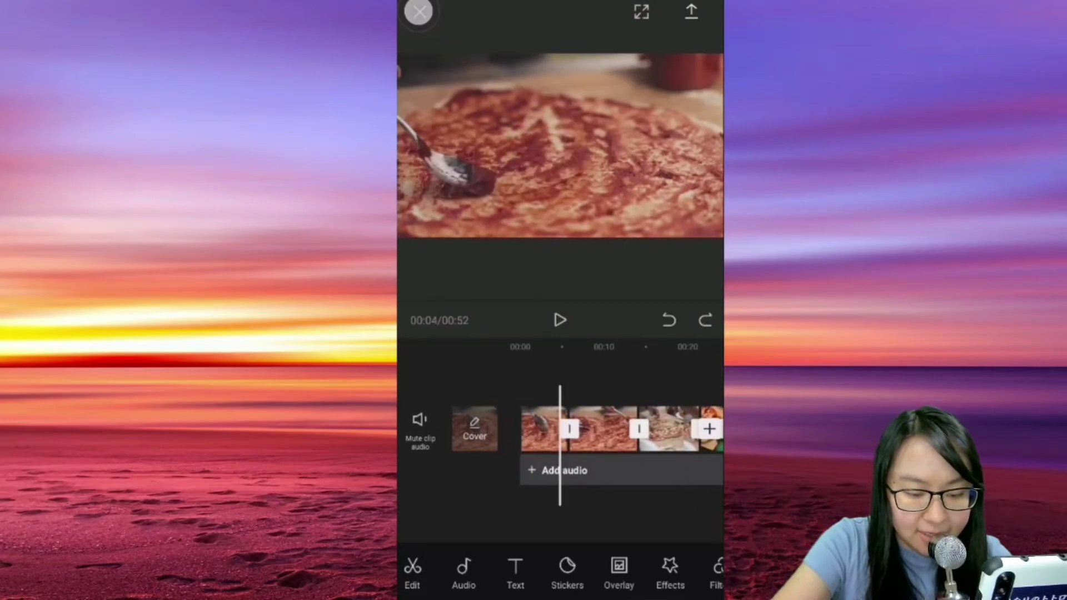
click(603, 428)
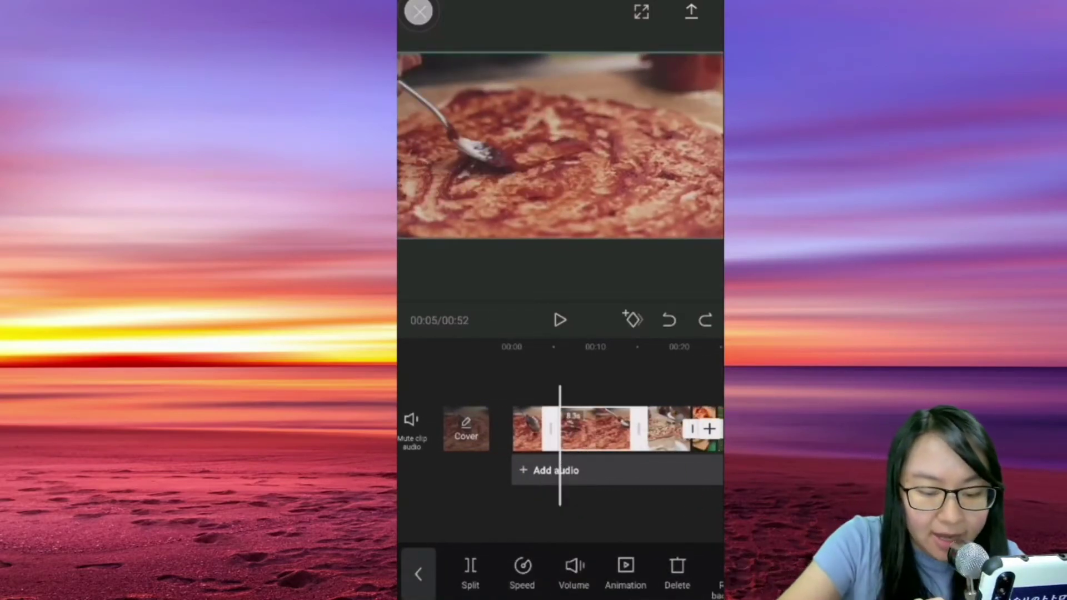
drag(593, 428, 623, 427)
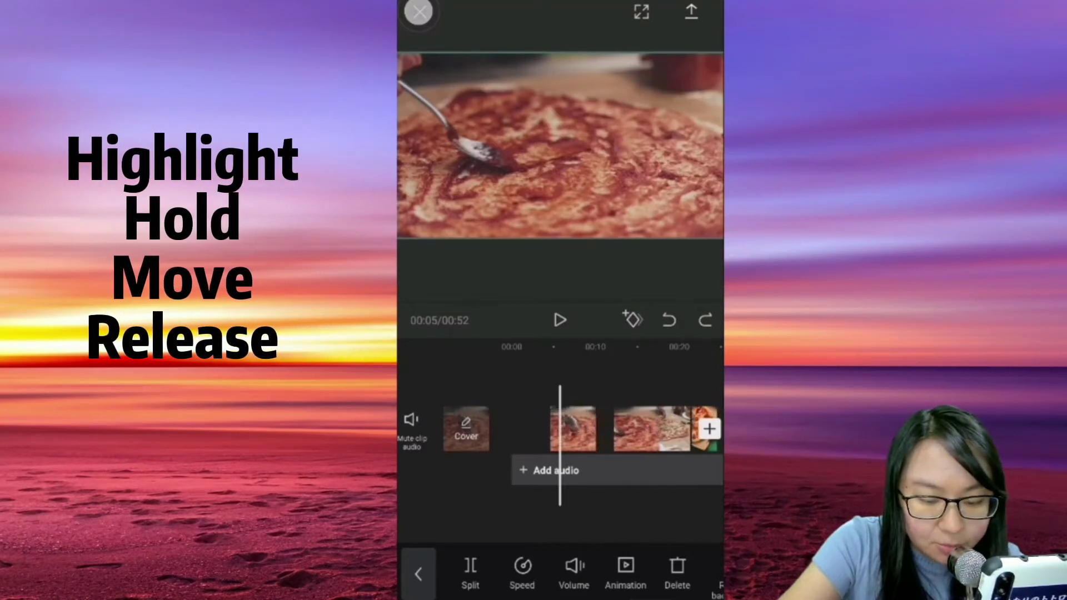
drag(705, 427, 655, 427)
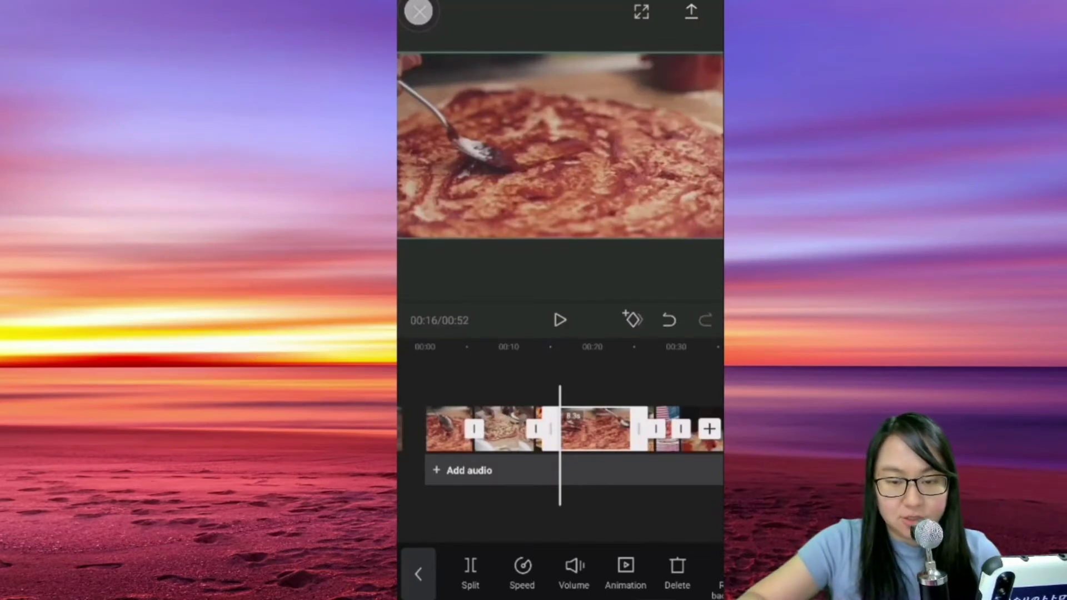
click(417, 573)
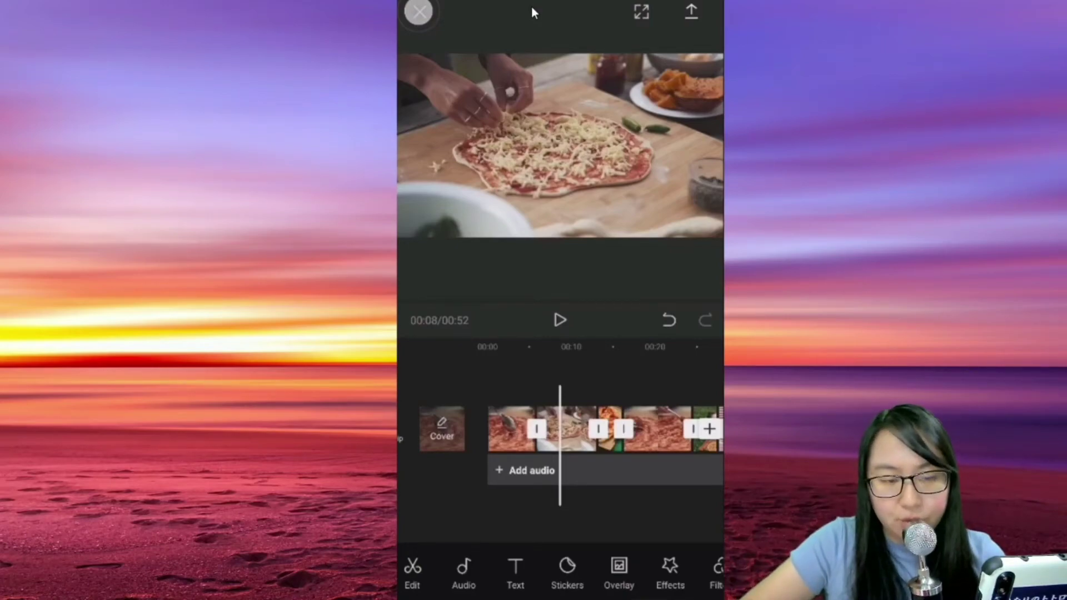
Step: Open the export settings at 1080p and 30 fps (about 105 MB)
click(693, 19)
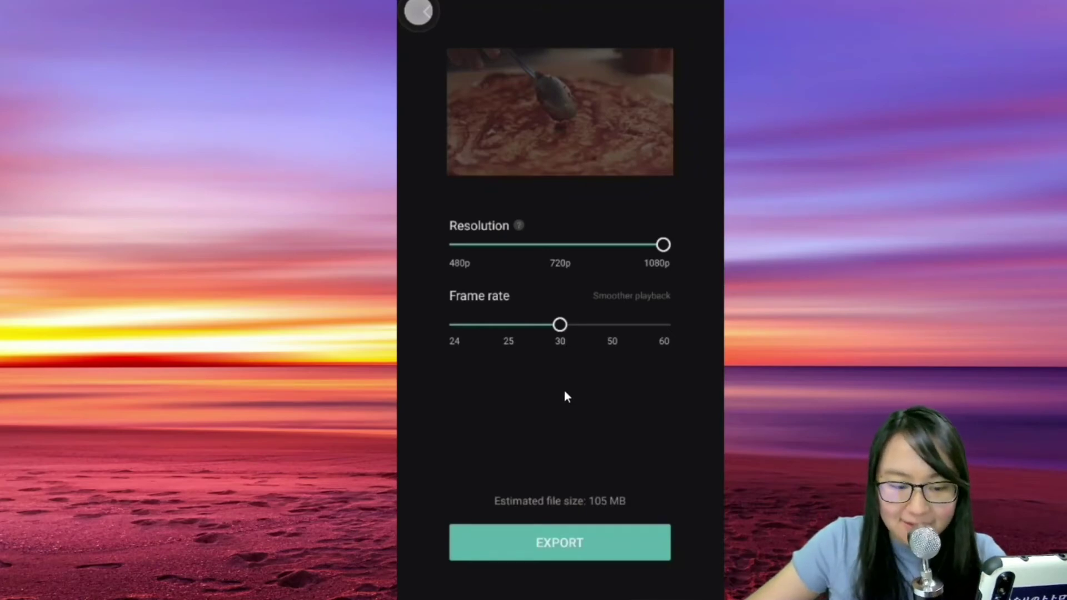
Step: Start the 1080p pizza video export and keep CapCut open while it runs
click(594, 538)
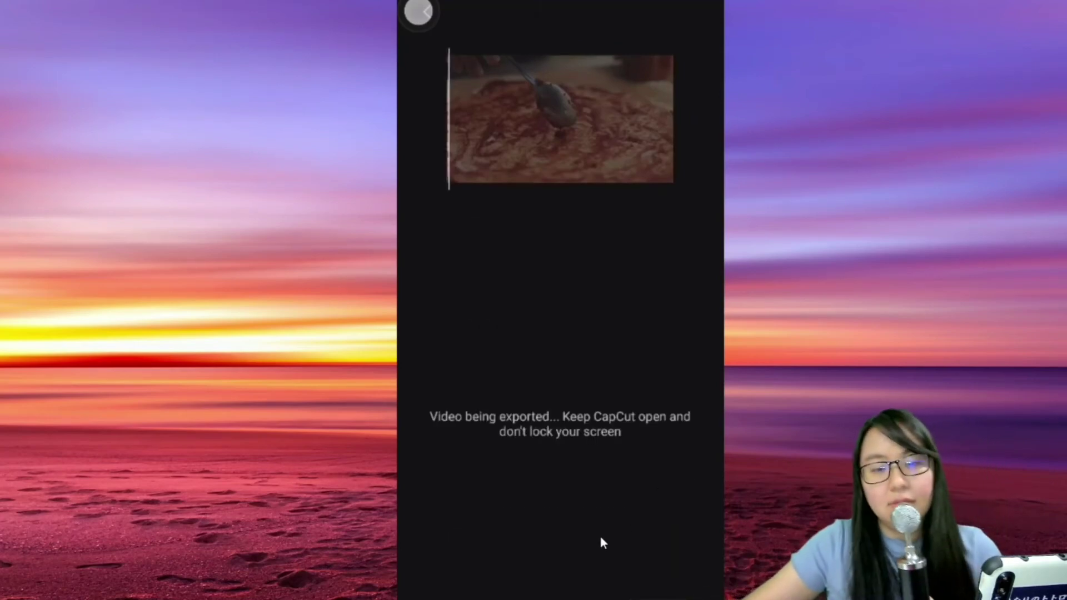